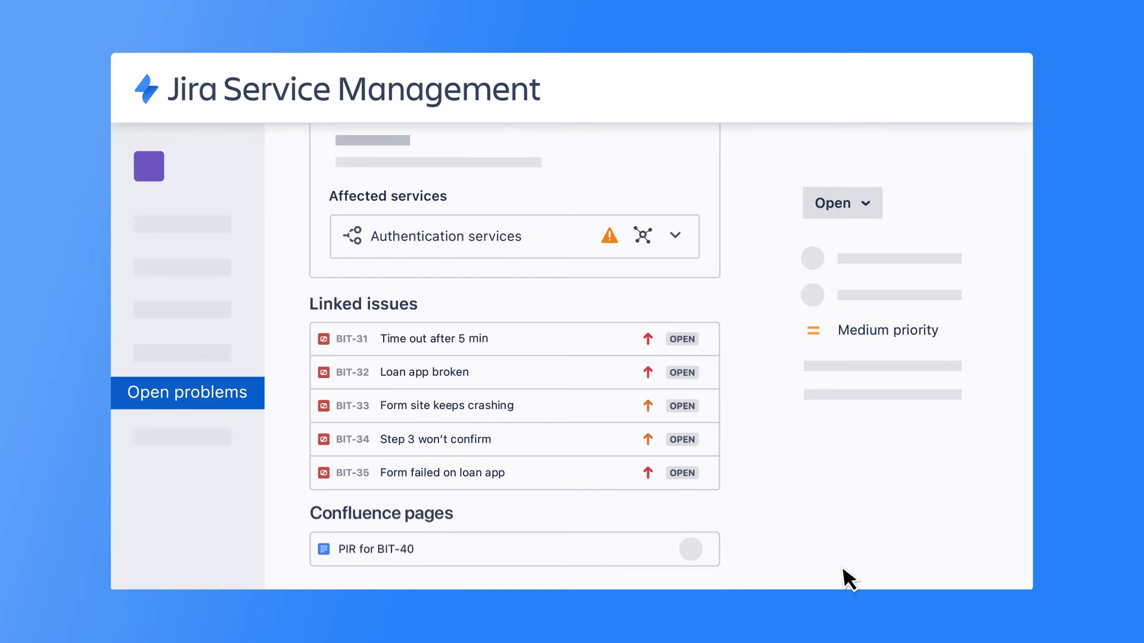
Open the post-incident review page linked to BIT-40
left_click(616, 553)
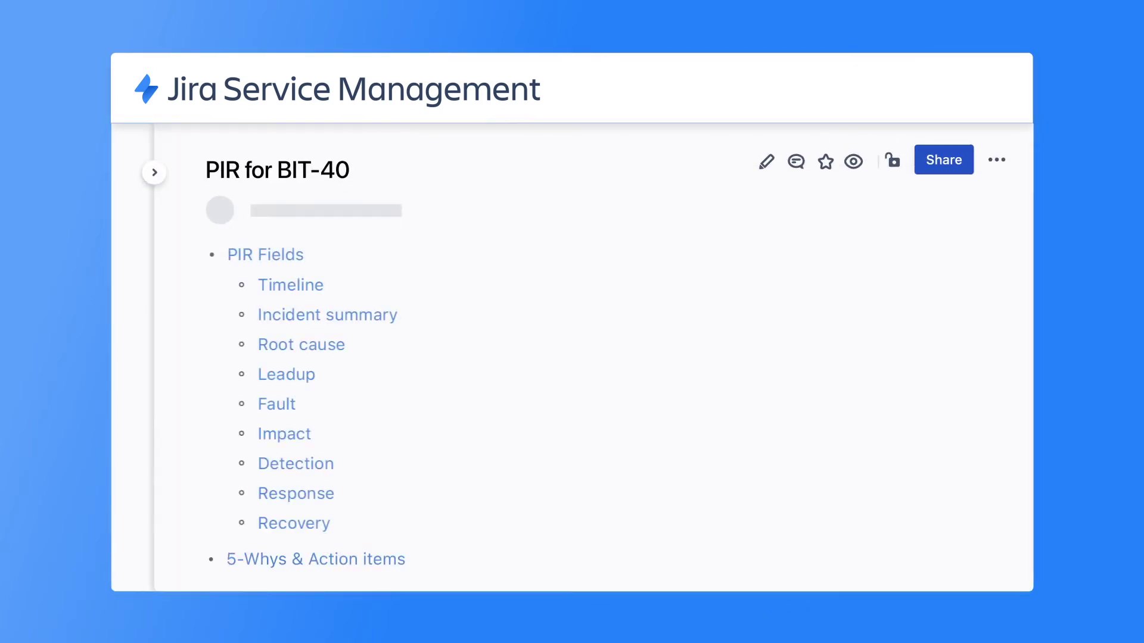